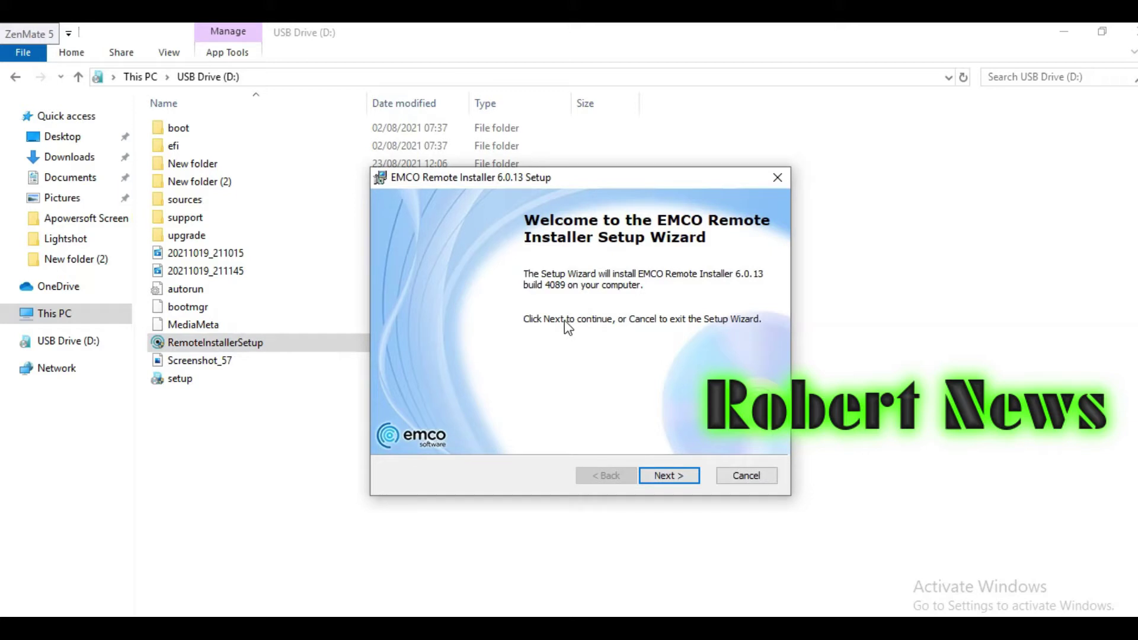
Step: Move past the welcome page and accept the EMCO Remote Installer license agreement
{"action": "left_click", "coordinate": [676, 474]}
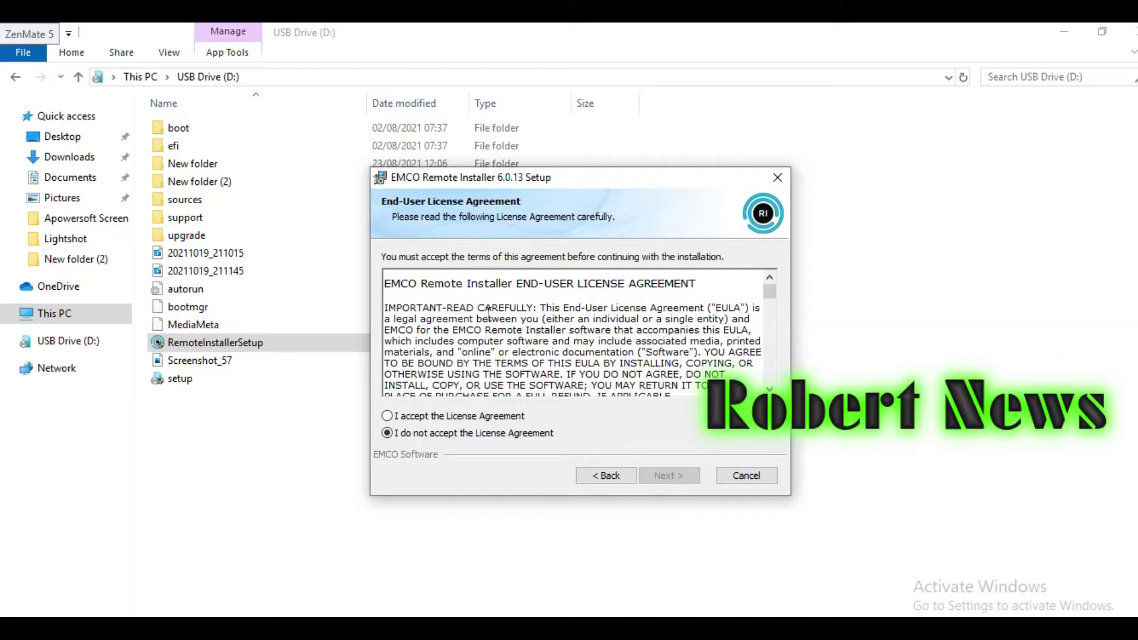
{"action": "left_click", "coordinate": [459, 417]}
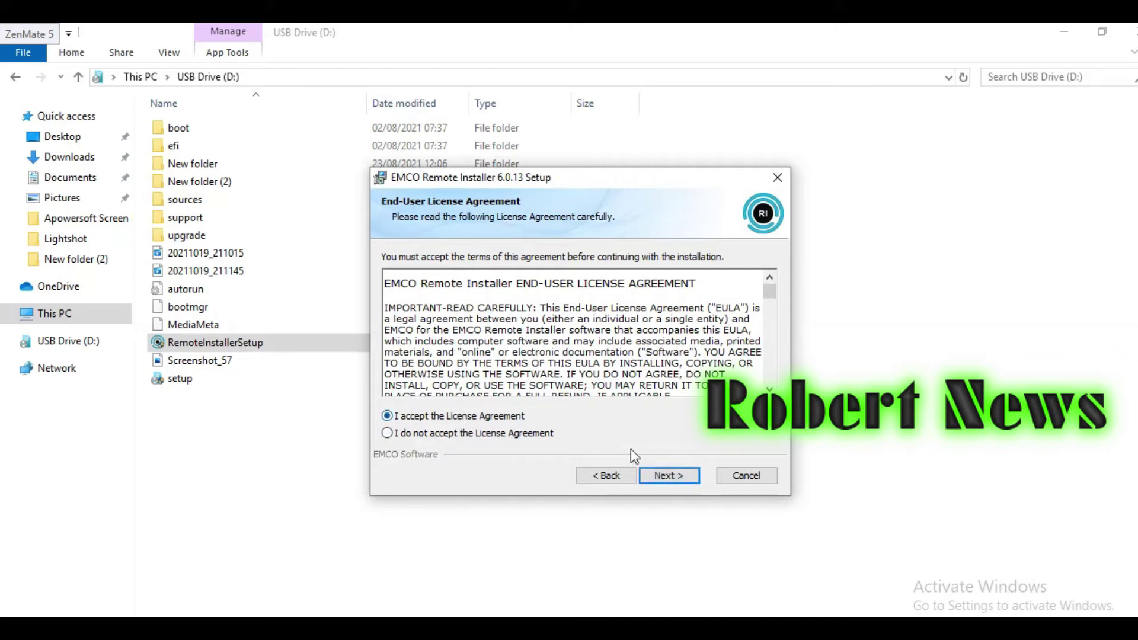
{"action": "left_click", "coordinate": [649, 473]}
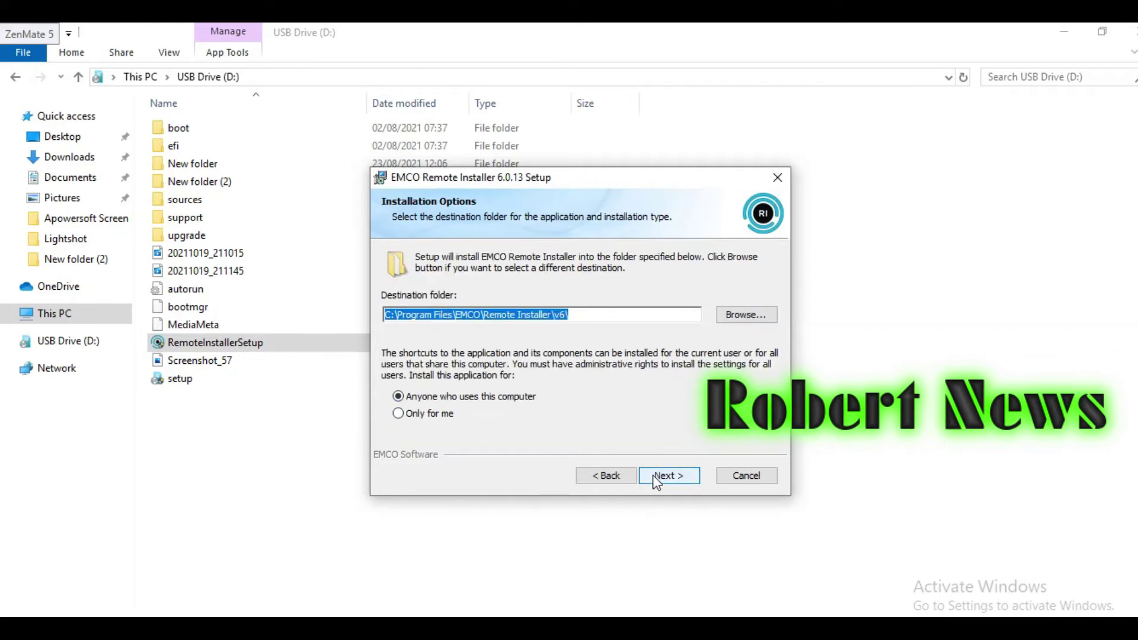
Step: Choose to install for Only for me and continue to the setup type choice
{"action": "left_click", "coordinate": [434, 413]}
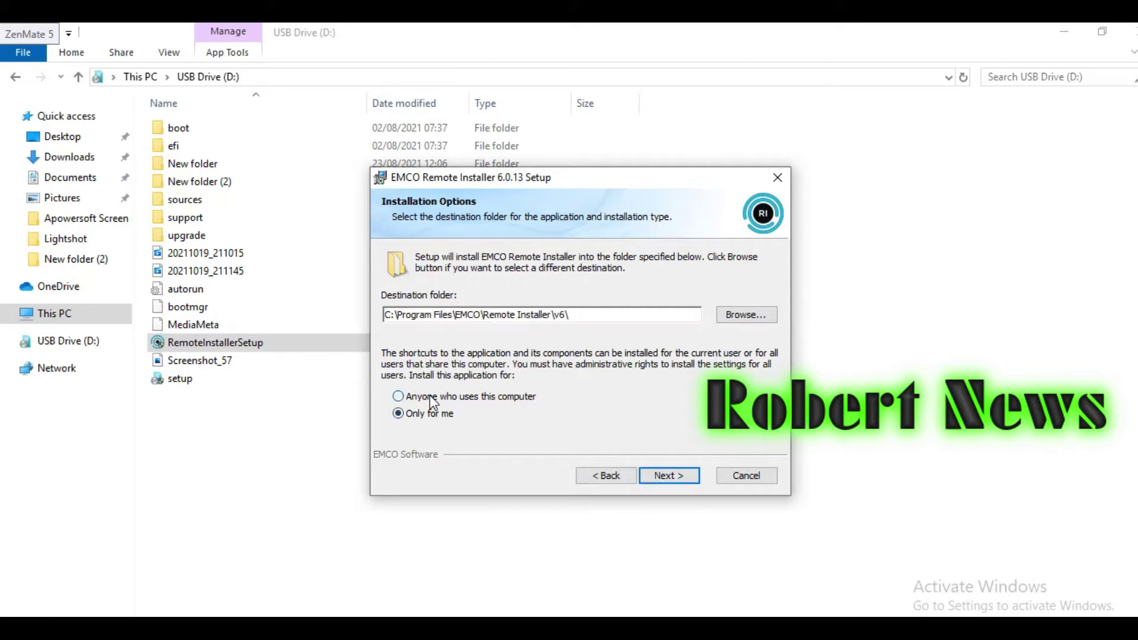
{"action": "left_click", "coordinate": [422, 413]}
{"action": "left_click", "coordinate": [428, 400]}
{"action": "left_click", "coordinate": [680, 478]}
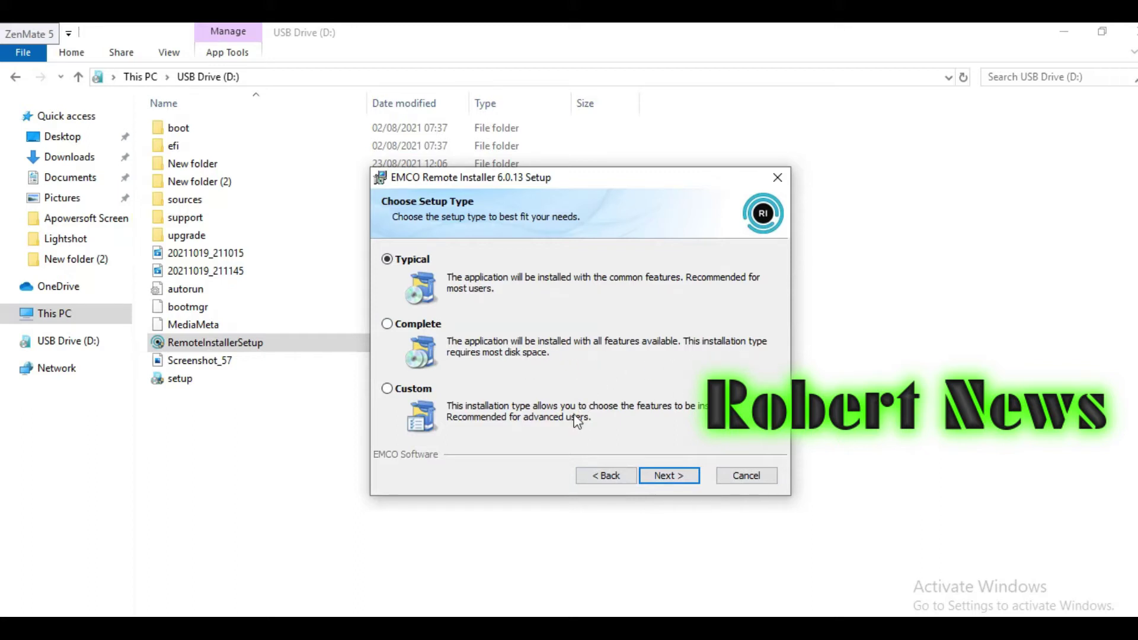
Step: Look at the Custom and Complete setup types, then pick Typical and reach Ready to Install
{"action": "left_click", "coordinate": [432, 390]}
{"action": "left_click", "coordinate": [657, 472]}
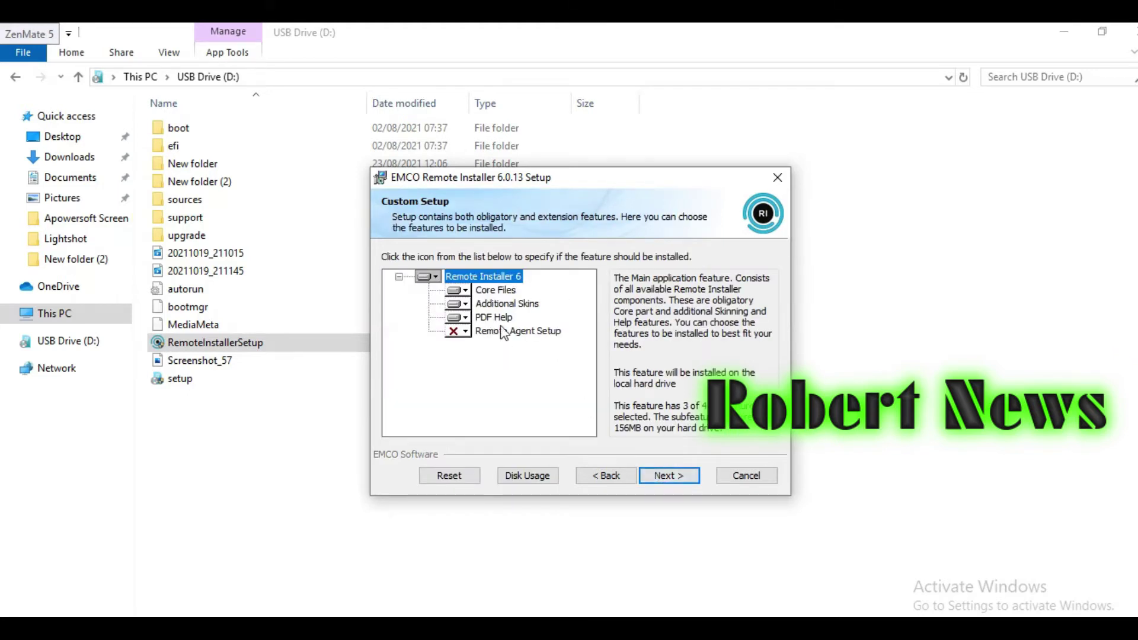
{"action": "left_click", "coordinate": [603, 474]}
{"action": "left_click", "coordinate": [387, 323]}
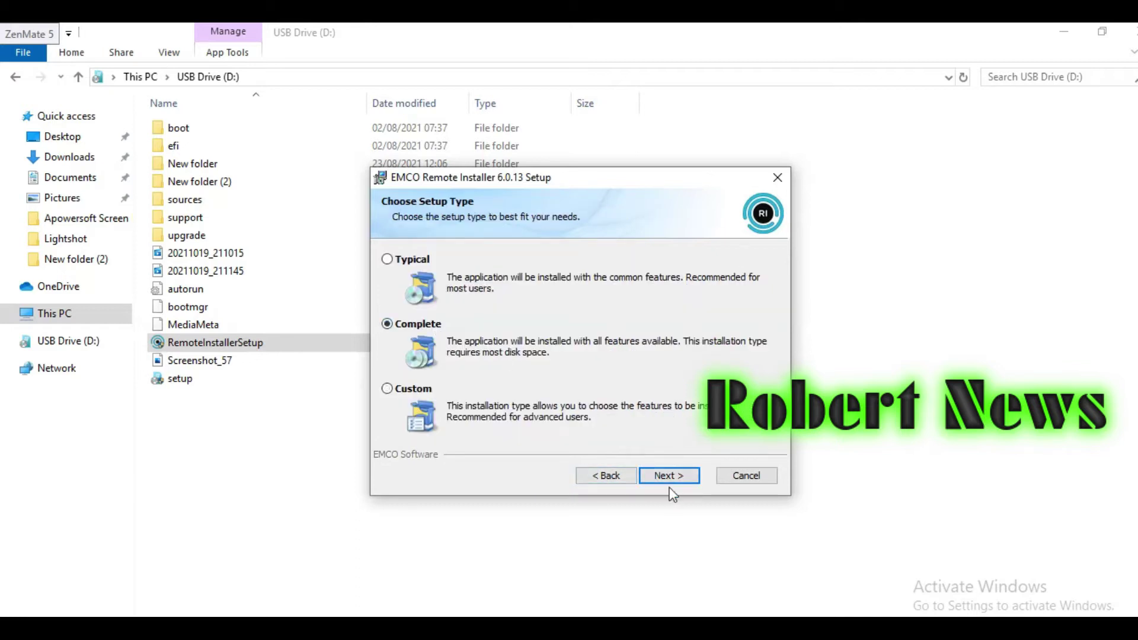
{"action": "left_click", "coordinate": [668, 475]}
{"action": "left_click", "coordinate": [633, 478]}
{"action": "left_click", "coordinate": [426, 261]}
{"action": "left_click", "coordinate": [655, 474]}
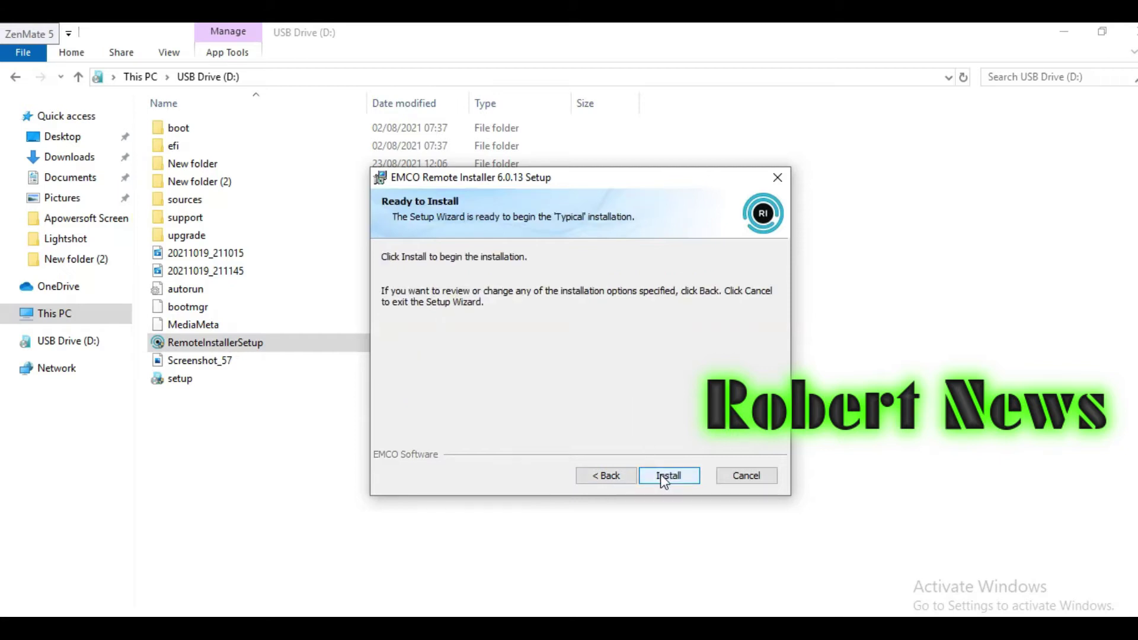
Step: Run the Typical installation until the Completed page appears with launch ticked
{"action": "left_click", "coordinate": [663, 475]}
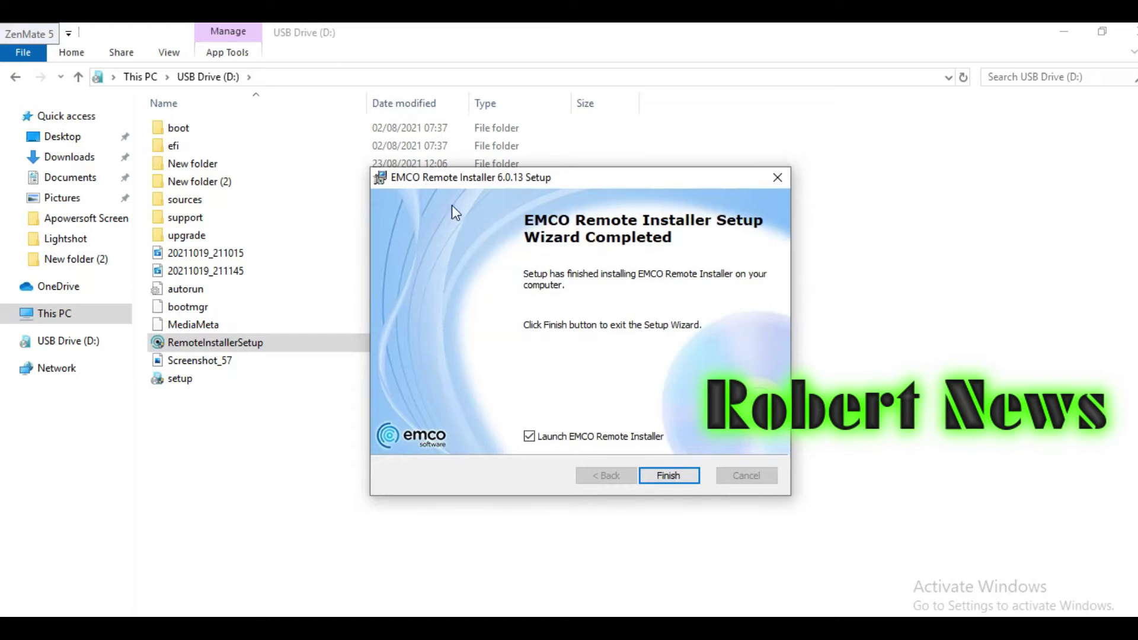
Step: Finish the setup and start EMCO Remote Installer 6 from its desktop shortcut
{"action": "left_click", "coordinate": [666, 476]}
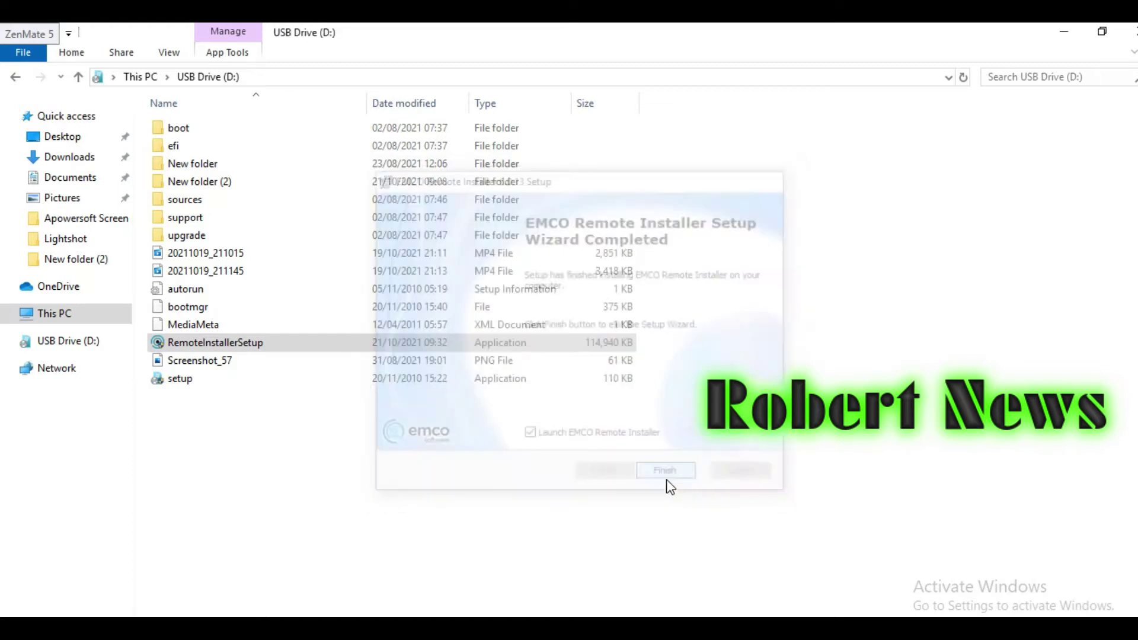
{"action": "key", "text": "super+d"}
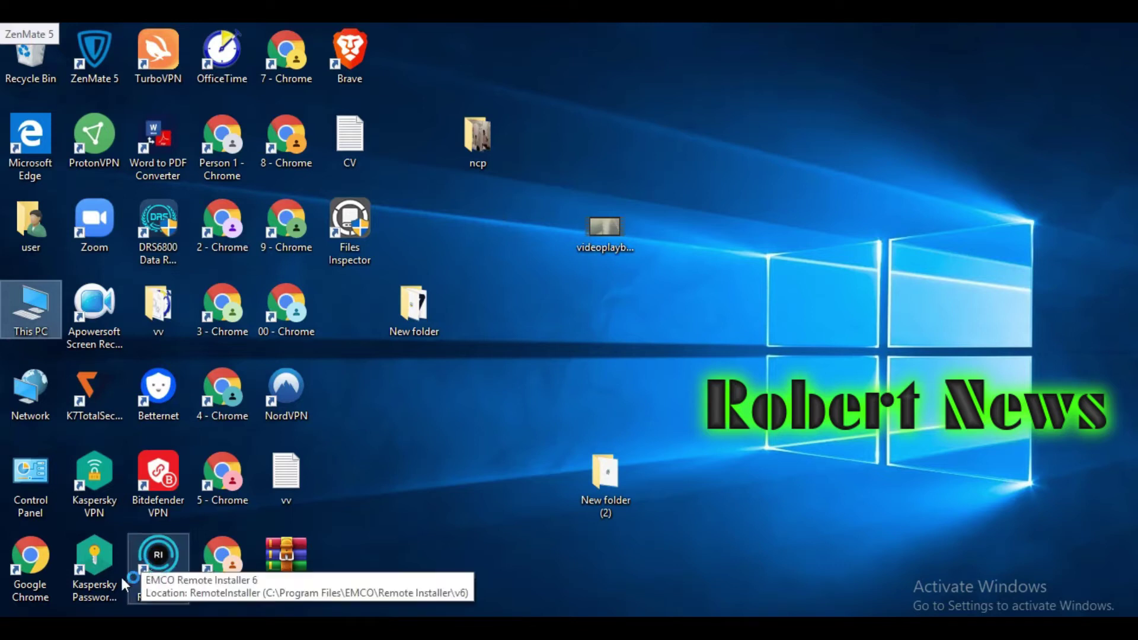
{"action": "double_click", "coordinate": [162, 570]}
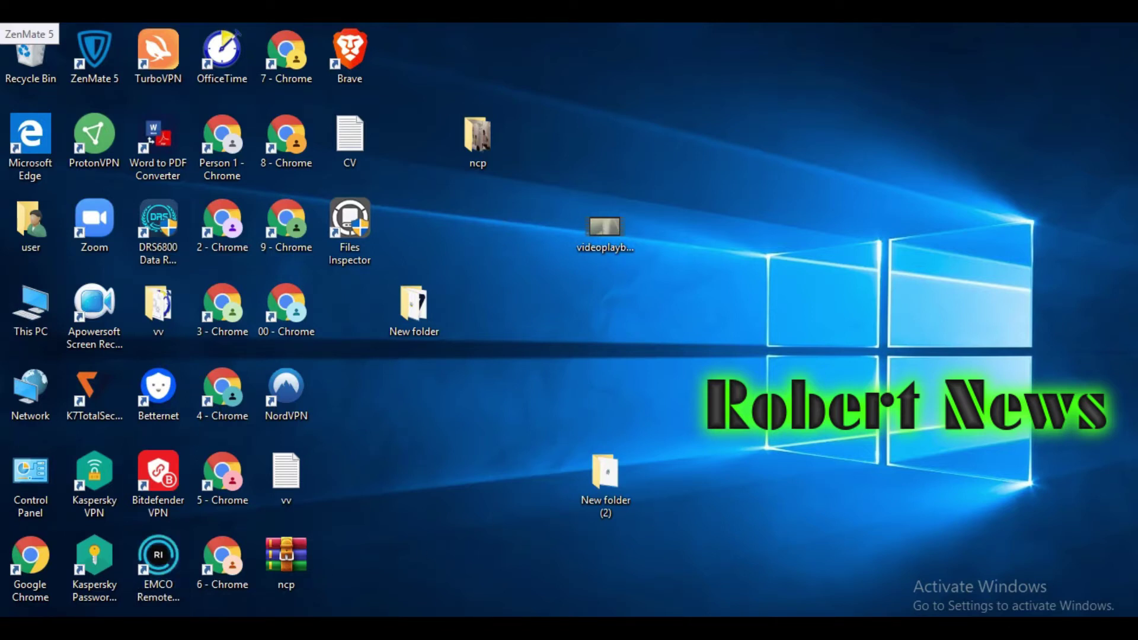
{"action": "key", "text": "super"}
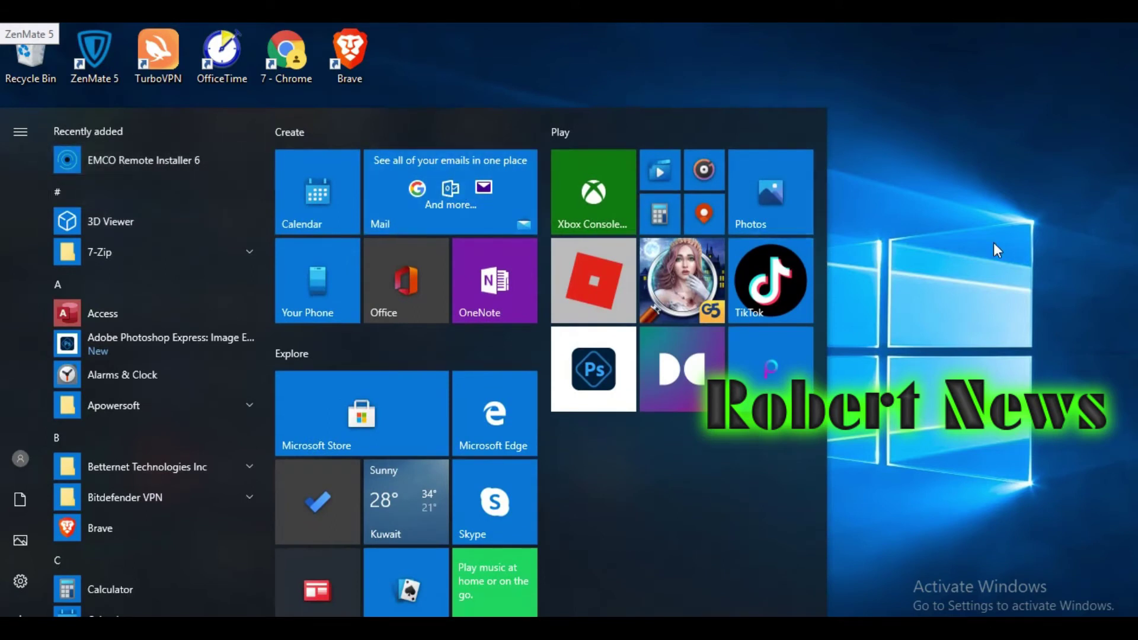
{"action": "left_click", "coordinate": [985, 216]}
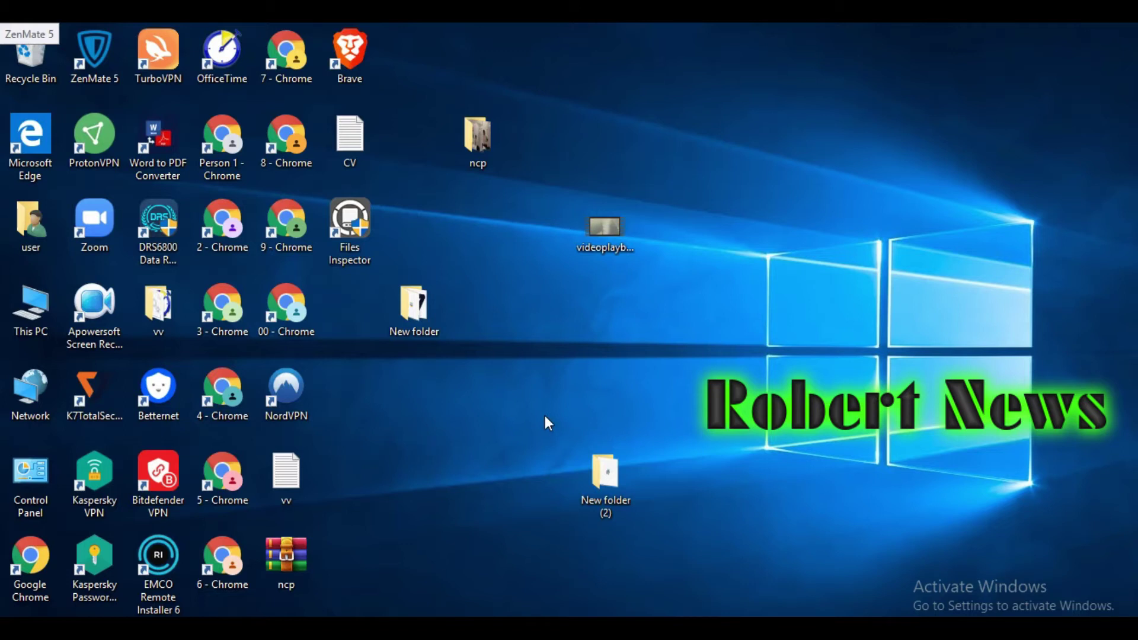
{"action": "double_click", "coordinate": [162, 566]}
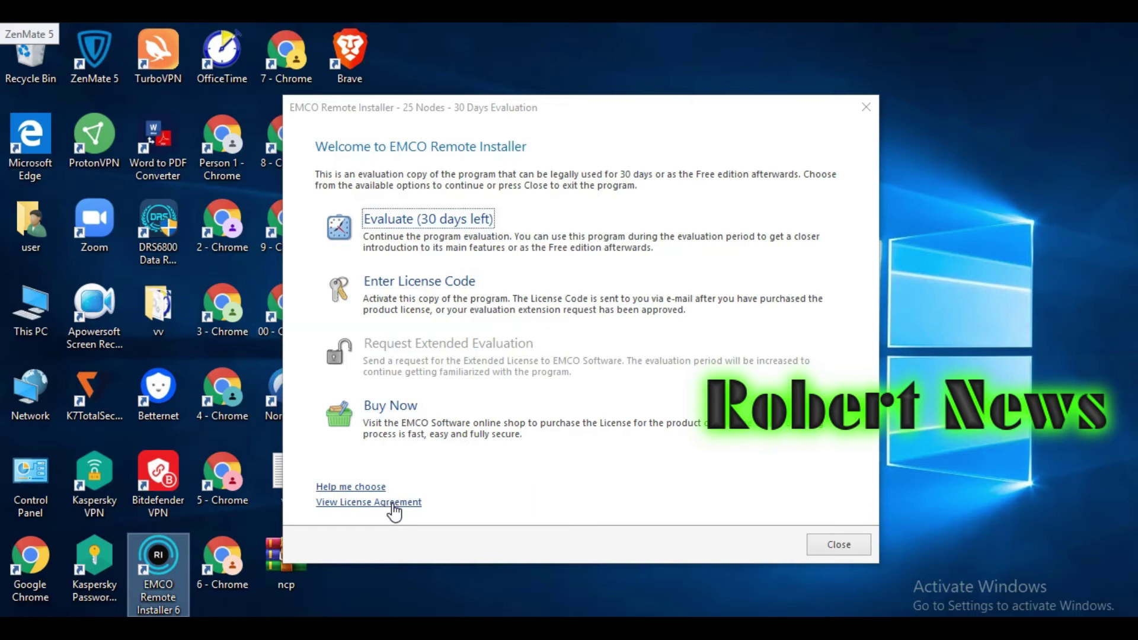
Step: Open the Buy Now shop link in Google Chrome
{"action": "left_click", "coordinate": [407, 415]}
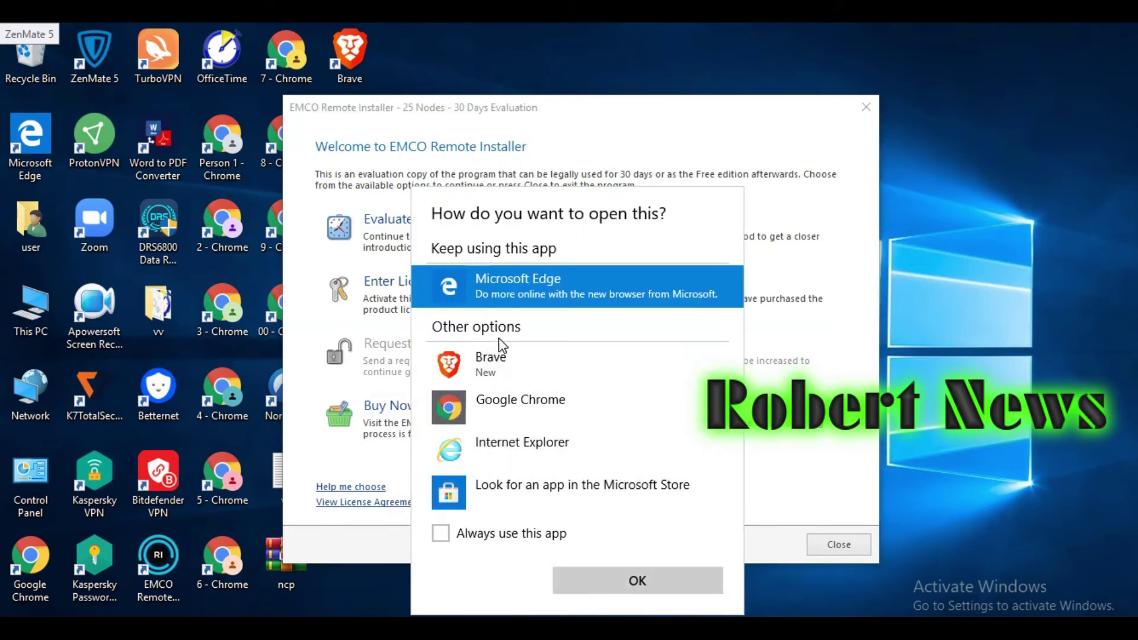
{"action": "left_click", "coordinate": [540, 421]}
{"action": "left_click", "coordinate": [603, 586]}
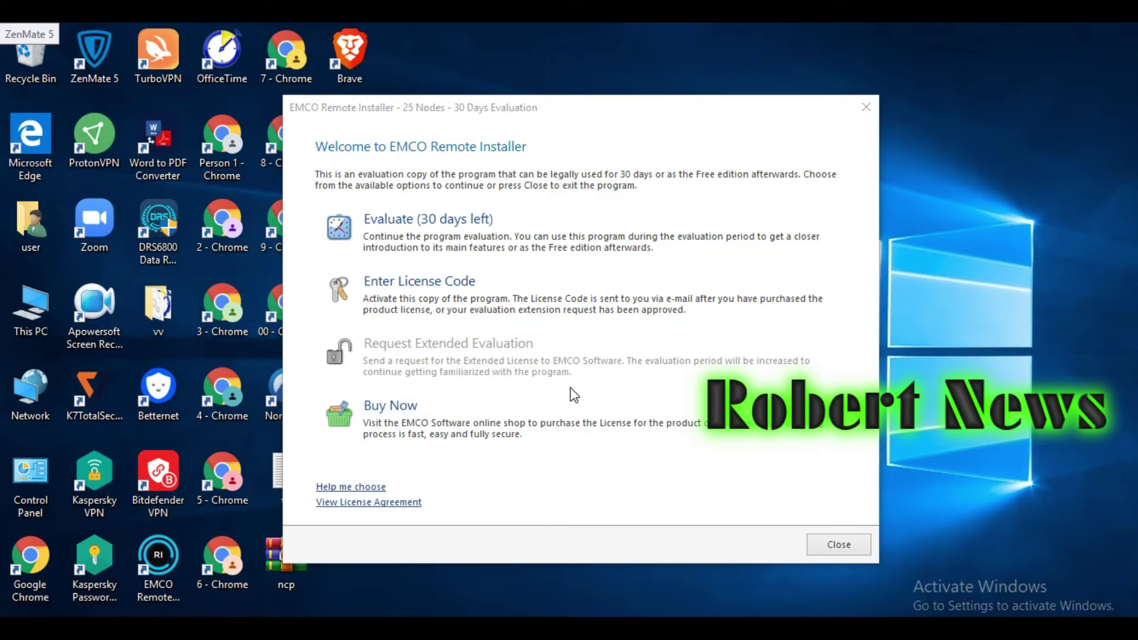
Step: Look at the license code entry page, then continue the 30-day evaluation
{"action": "left_click", "coordinate": [463, 284]}
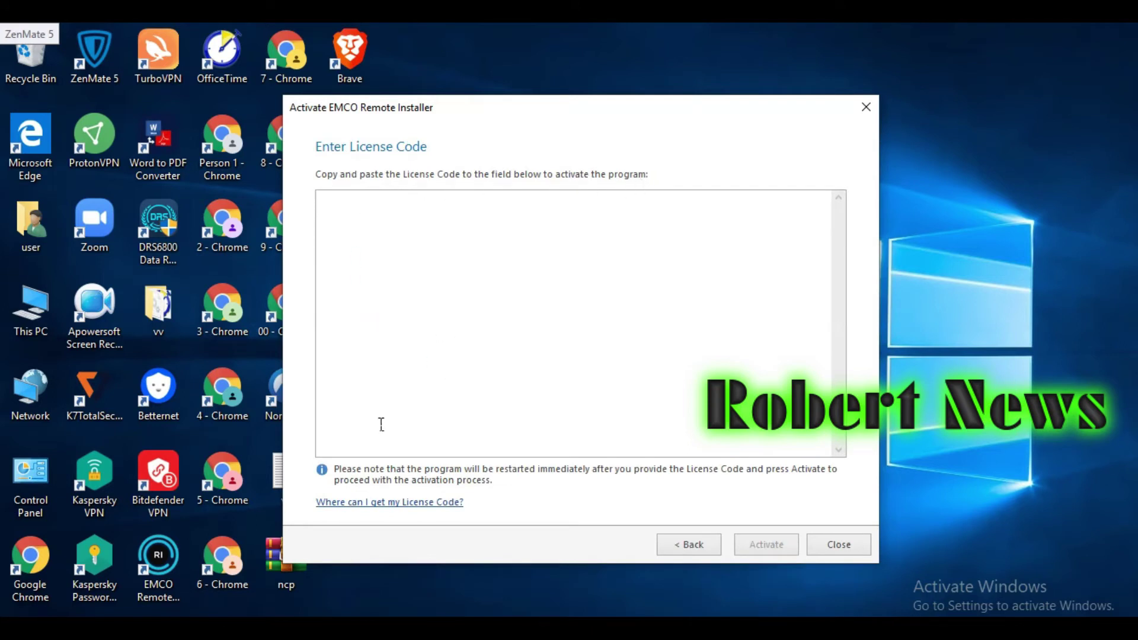
{"action": "left_click", "coordinate": [696, 544]}
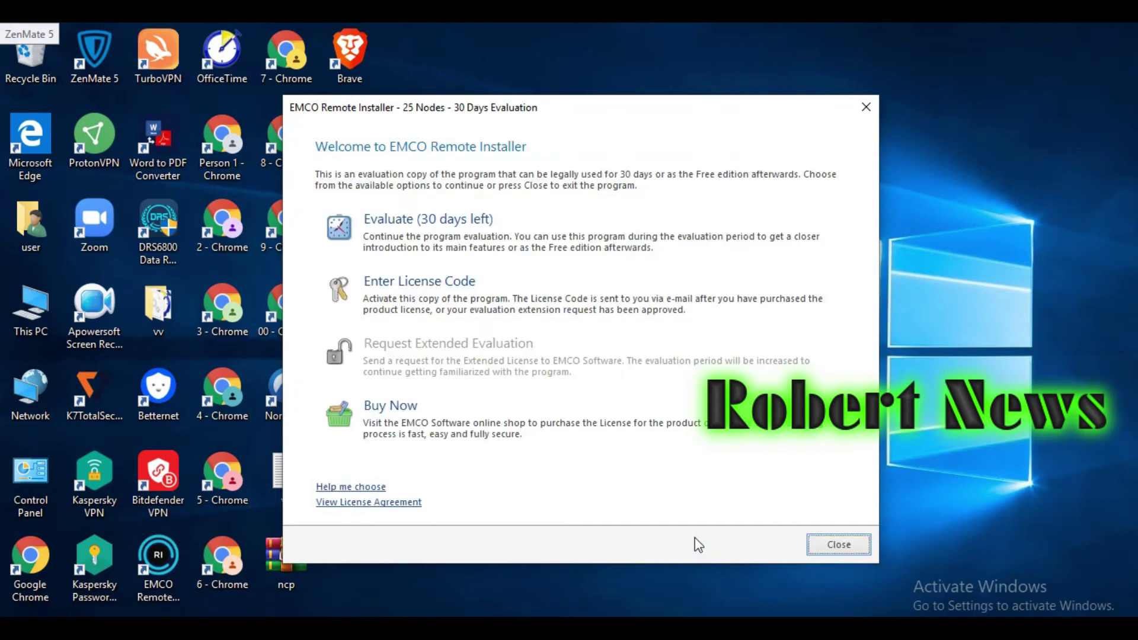
{"action": "left_click", "coordinate": [460, 227]}
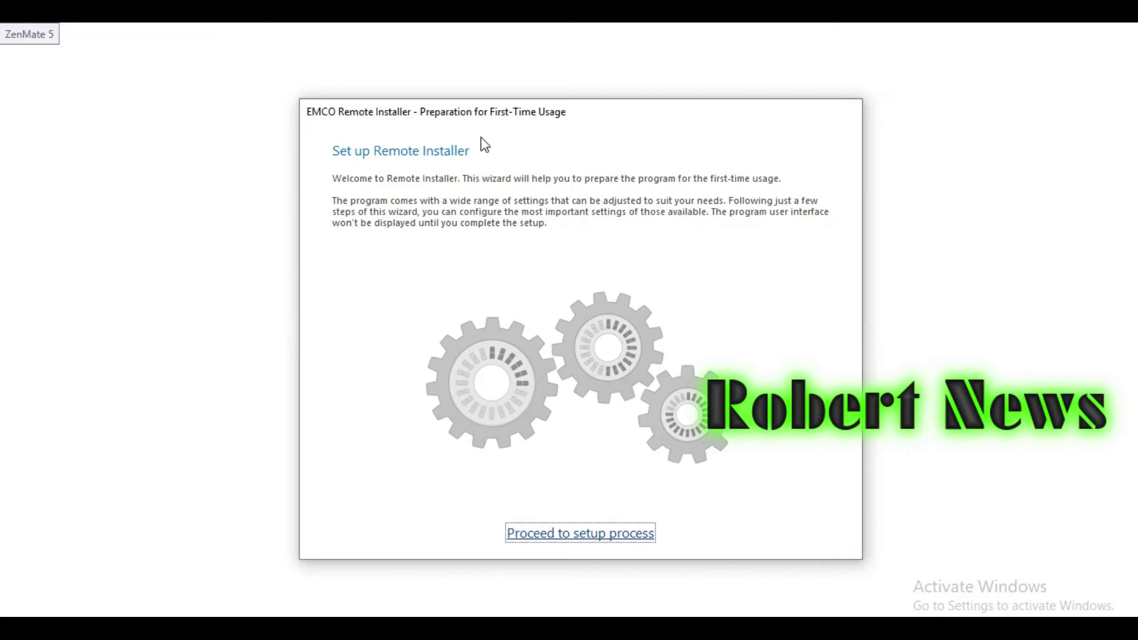
Step: Enter the administrator password, accept the credentials, and keep the default database and enumeration settings
{"action": "left_click", "coordinate": [578, 535]}
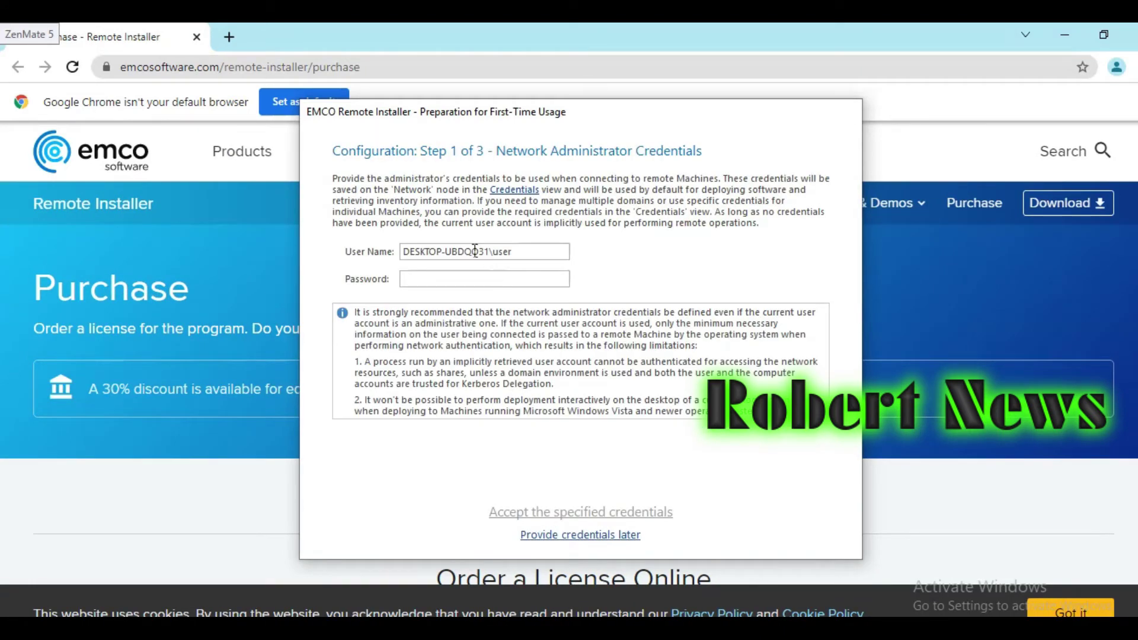
{"action": "left_click", "coordinate": [474, 281]}
{"action": "type", "text": "12"}
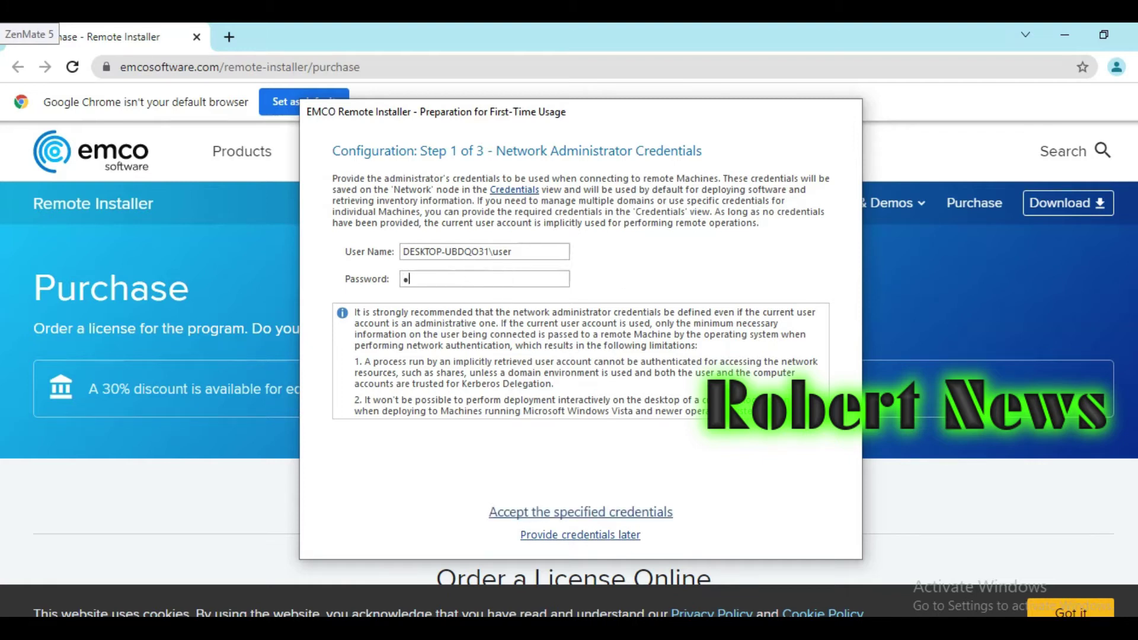
{"action": "type", "text": "3456"}
{"action": "left_click", "coordinate": [630, 515]}
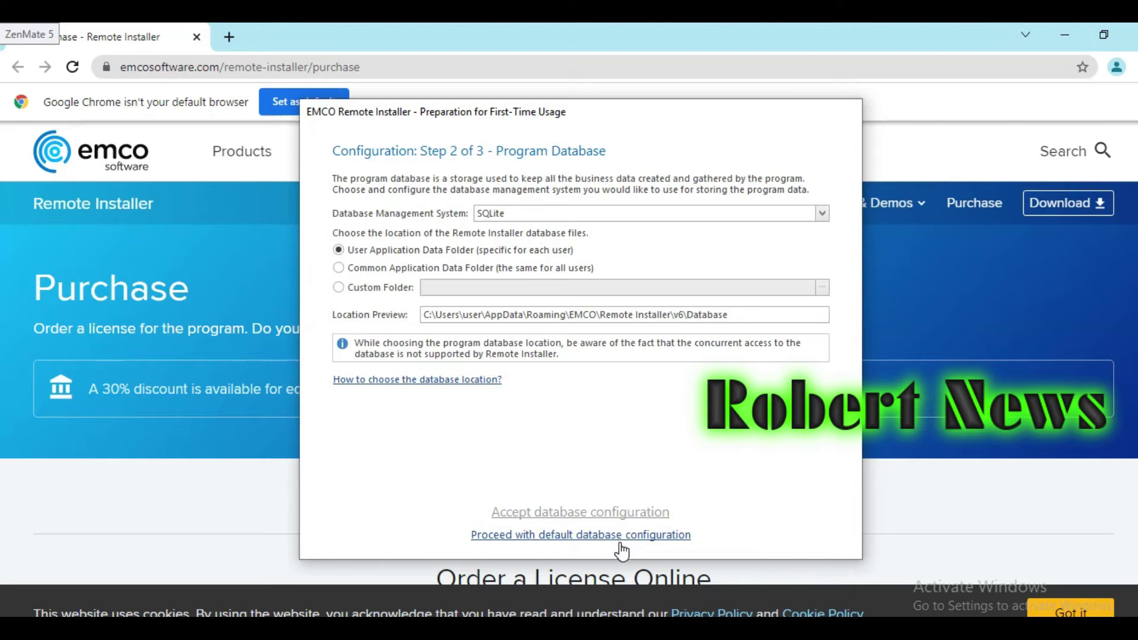
{"action": "left_click", "coordinate": [622, 536]}
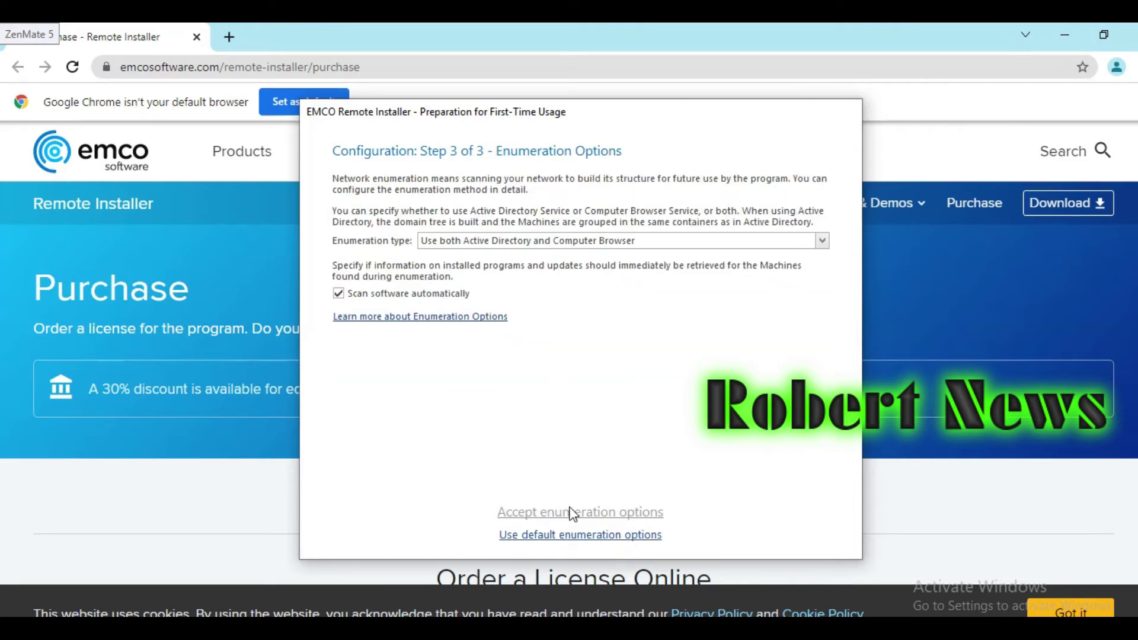
{"action": "left_click", "coordinate": [567, 536]}
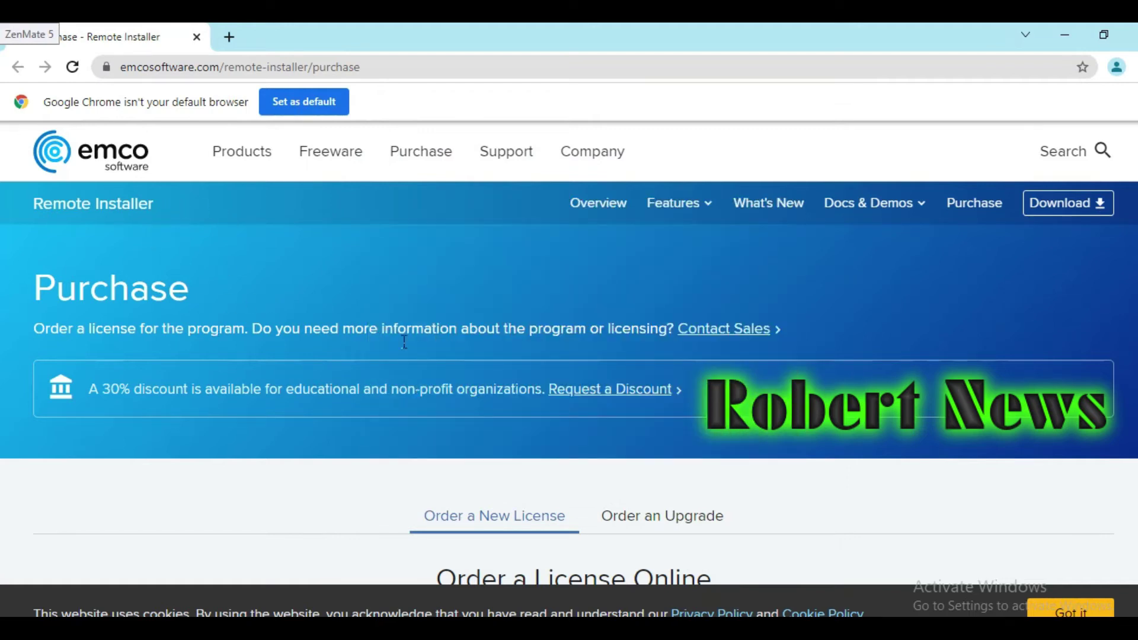
Step: Scroll the purchase page down to the Professional Edition prices ($399 single, $595 unlimited)
{"action": "scroll", "coordinate": [536, 278], "scroll_direction": "down", "scroll_amount": 7}
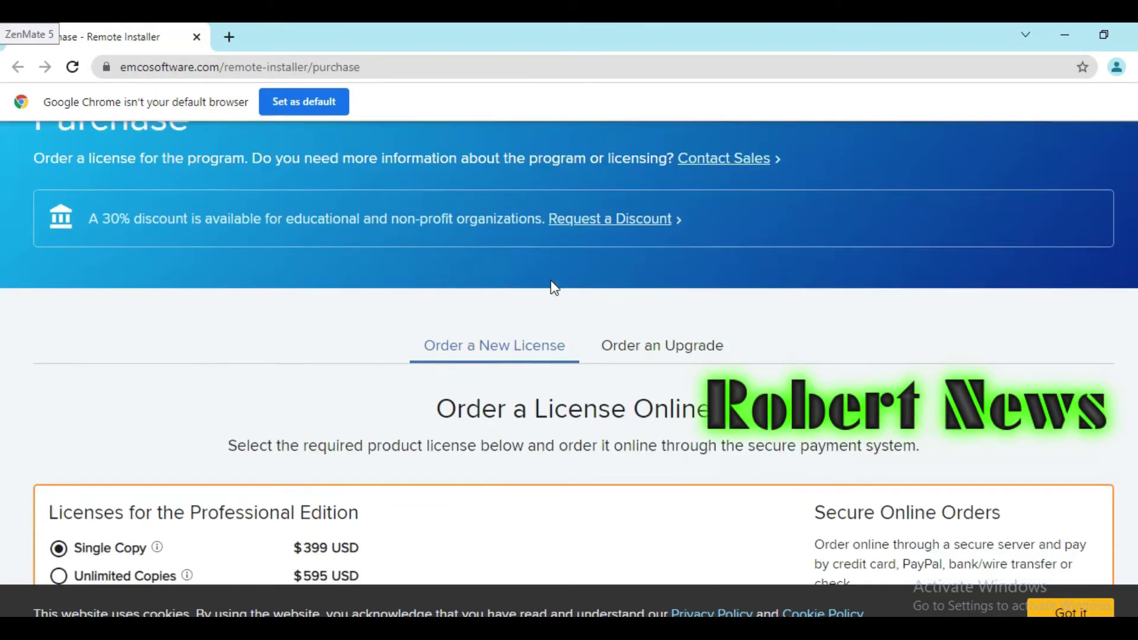